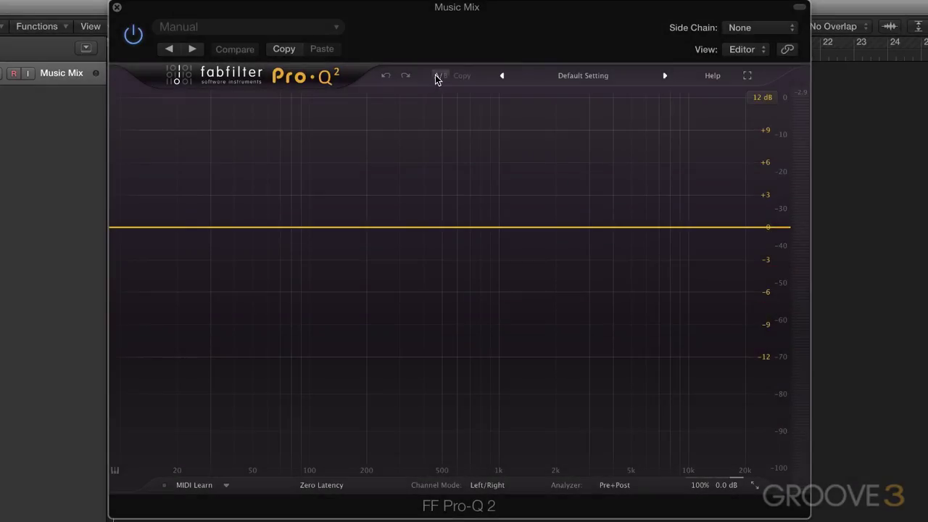
# Add a bell boost of about 3 dB at 270 Hz in state A and a bell cut of about 6 dB below 2 kHz in state B
pyautogui.moveTo(374, 229); pyautogui.dragTo(391, 197)
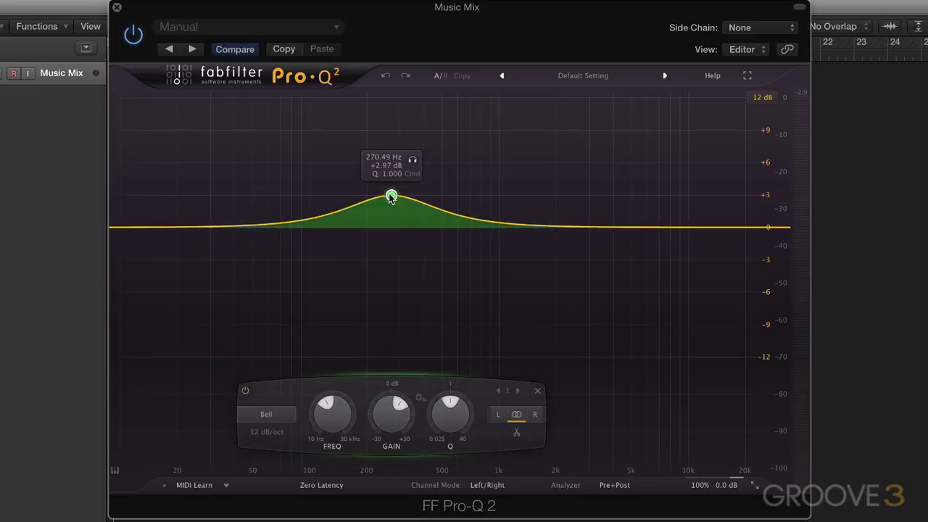
pyautogui.click(441, 76)
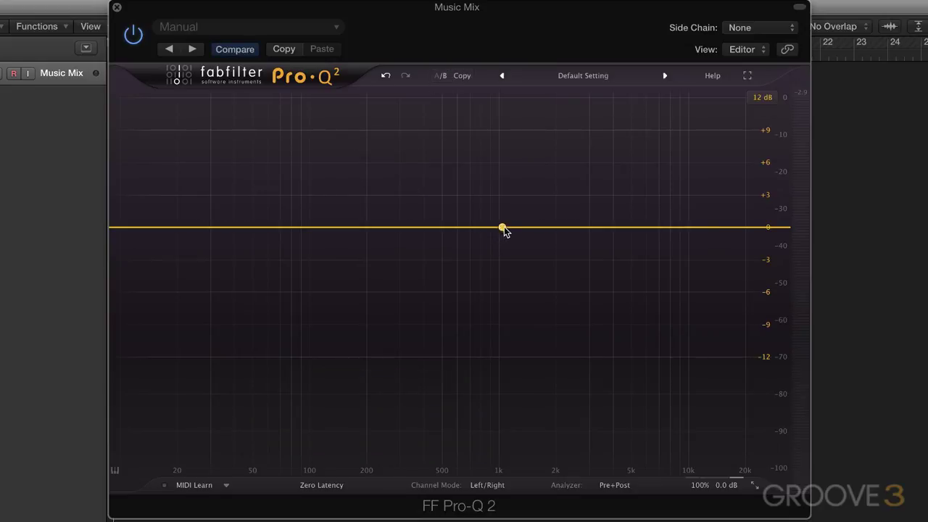
pyautogui.moveTo(504, 228); pyautogui.dragTo(542, 291)
# Compare the A and B equalizer states, trying undo along the way, and end on state A
pyautogui.click(441, 76)
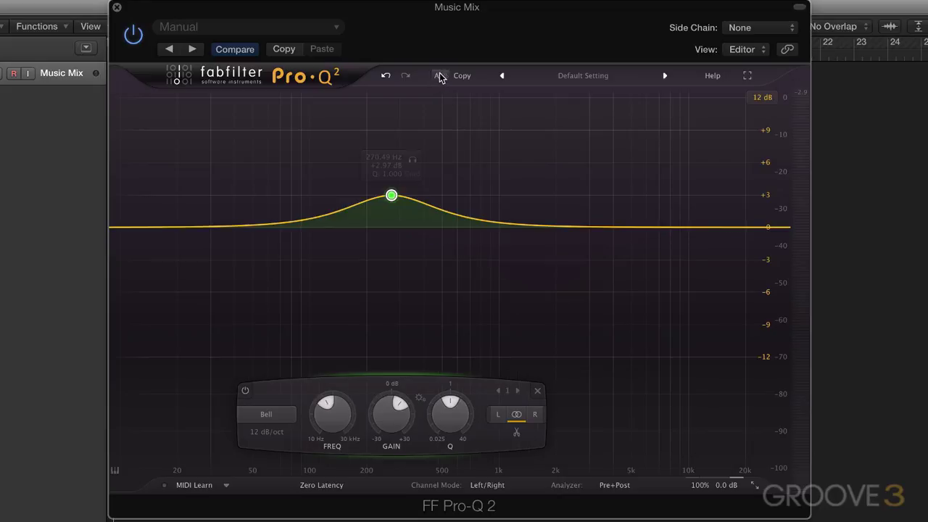
pyautogui.click(443, 77)
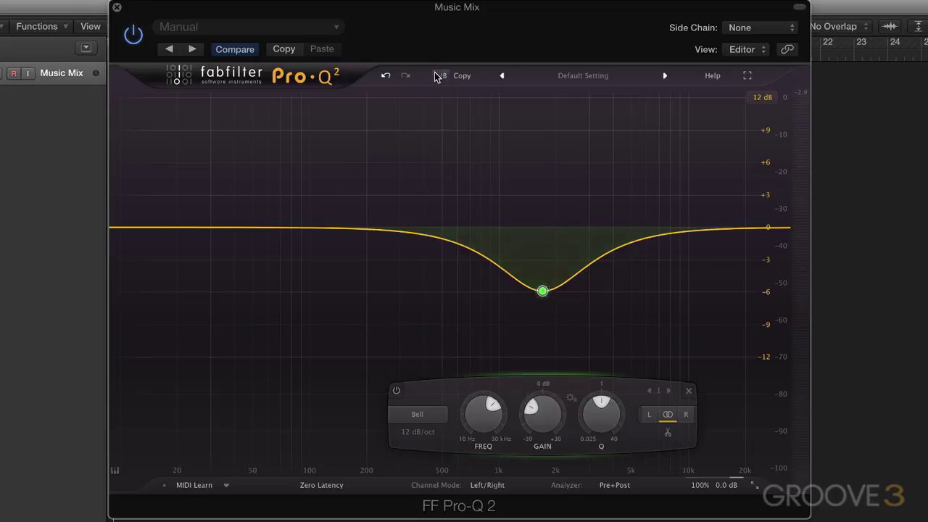
pyautogui.click(441, 76)
pyautogui.click(386, 76)
pyautogui.click(387, 77)
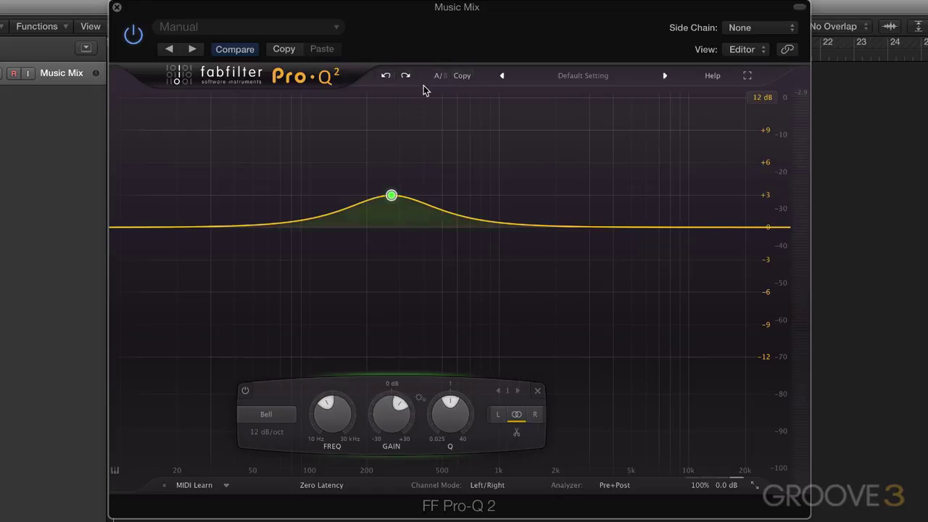
pyautogui.click(440, 76)
pyautogui.click(439, 76)
# Load the Default Setting preset into state A and compare it with state B, ending on state A
pyautogui.click(583, 76)
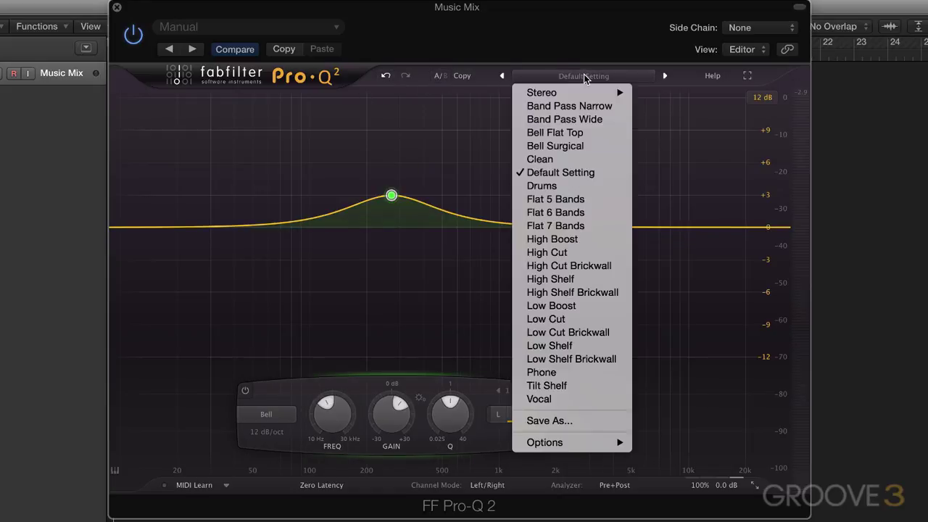
pyautogui.click(568, 174)
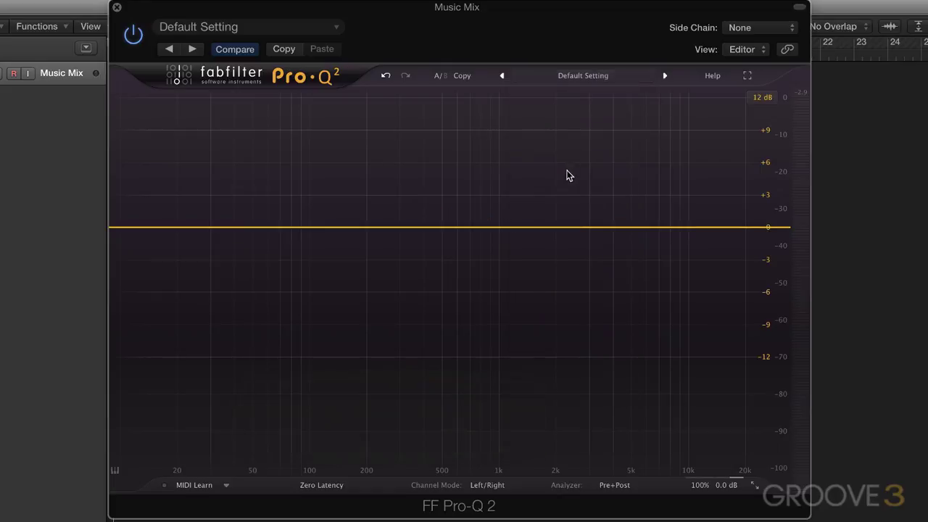
pyautogui.click(440, 76)
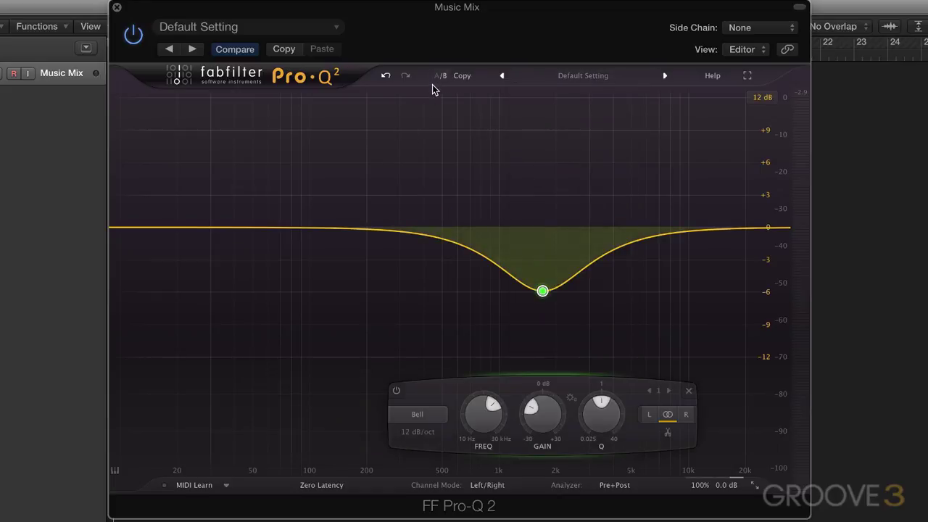
pyautogui.click(440, 76)
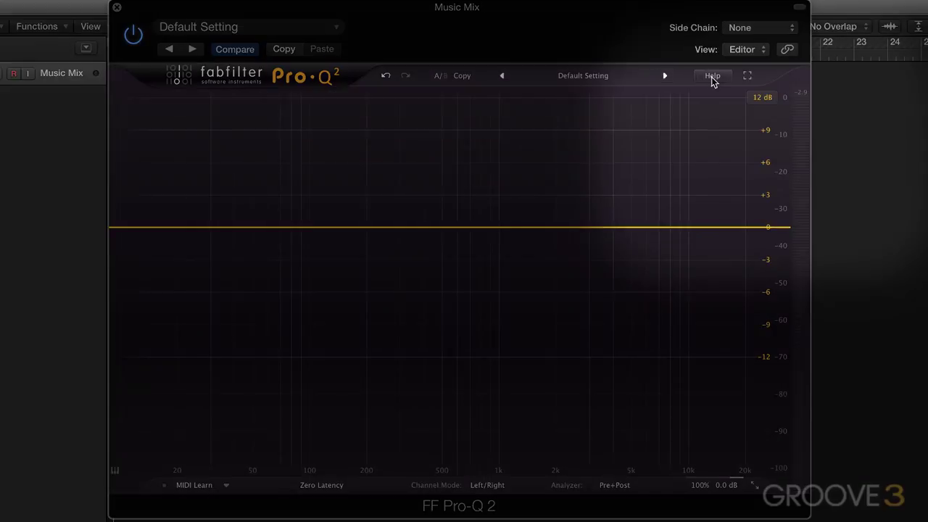
# Check the help options, the full-screen view and the interface size options of the equalizer
pyautogui.click(712, 76)
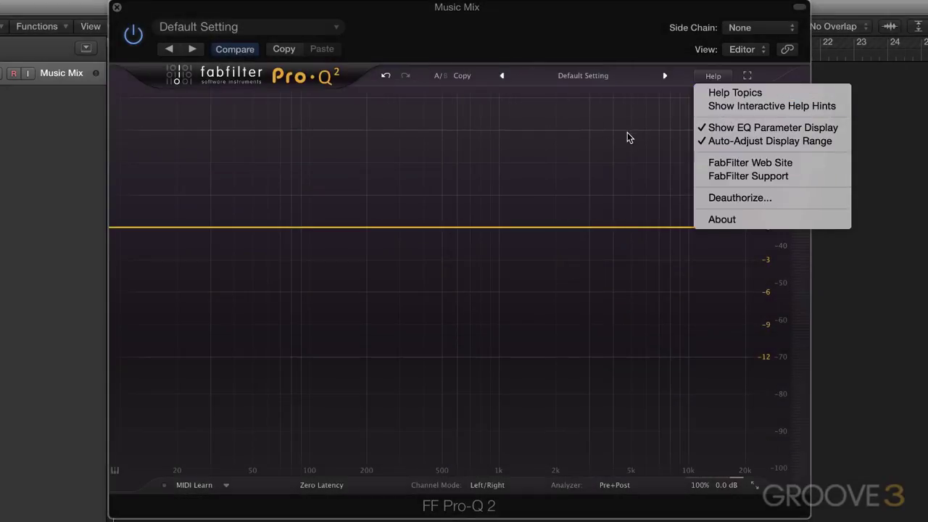
pyautogui.click(655, 118)
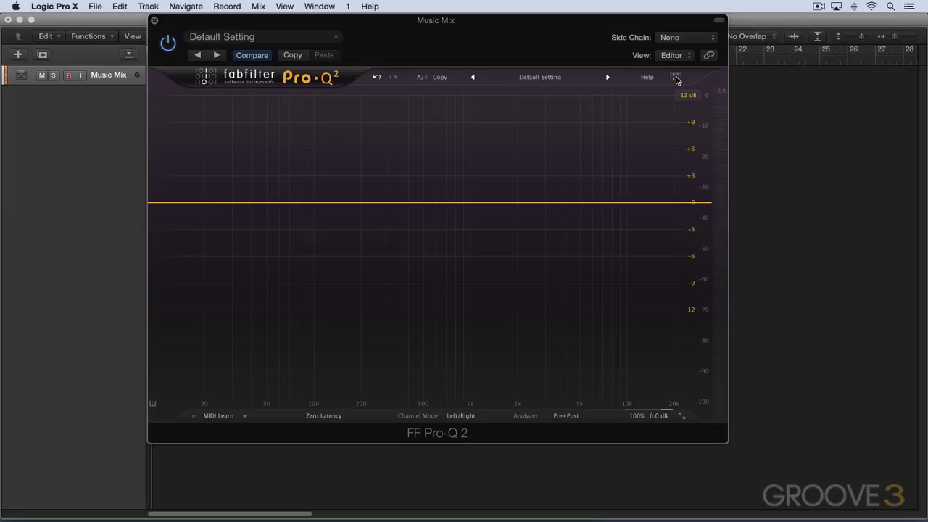
pyautogui.click(677, 79)
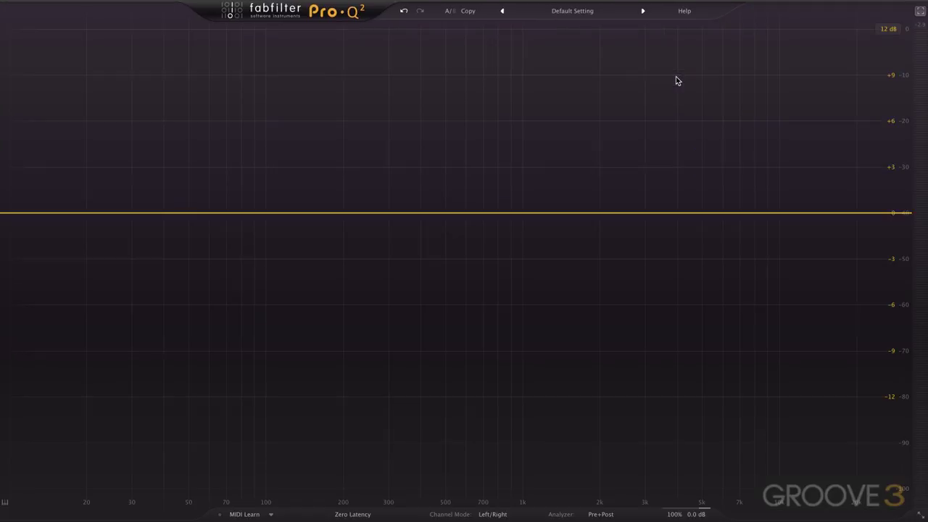
pyautogui.click(920, 11)
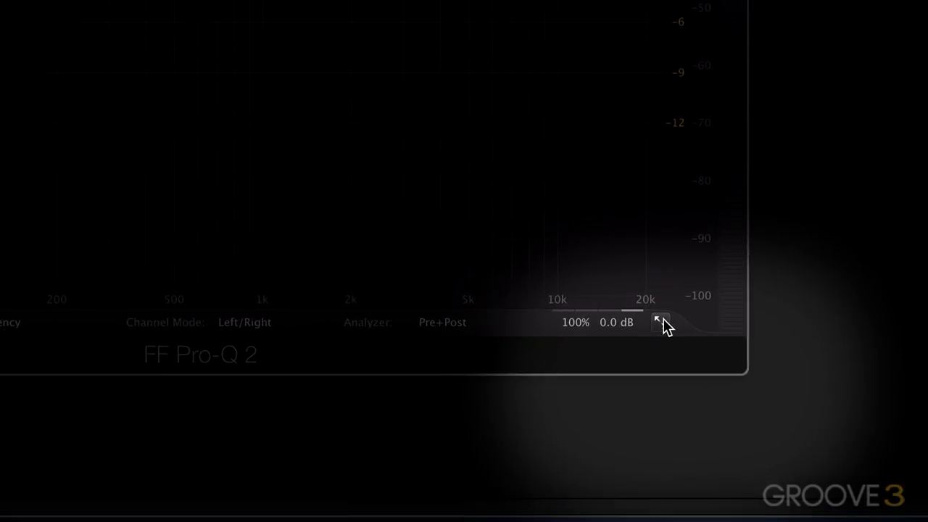
pyautogui.click(682, 417)
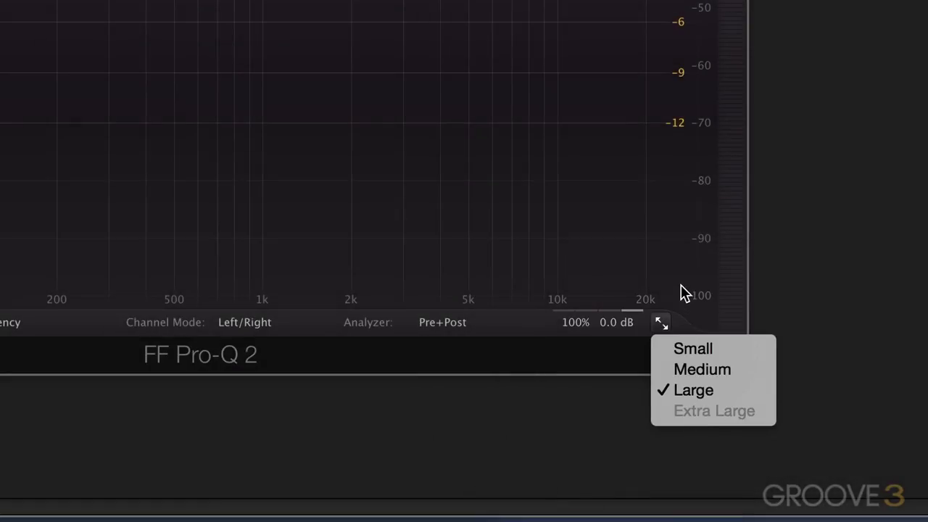
pyautogui.click(681, 286)
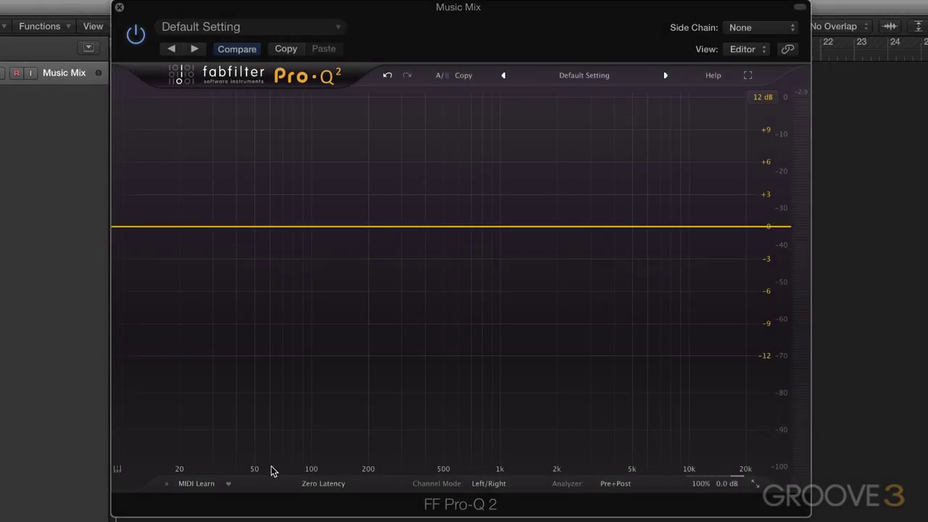
# Show the piano display and add a bell cut of about 4.1 dB at 164 Hz and a bell boost of about 3 dB at 1244 Hz
pyautogui.moveTo(369, 229); pyautogui.dragTo(358, 285)
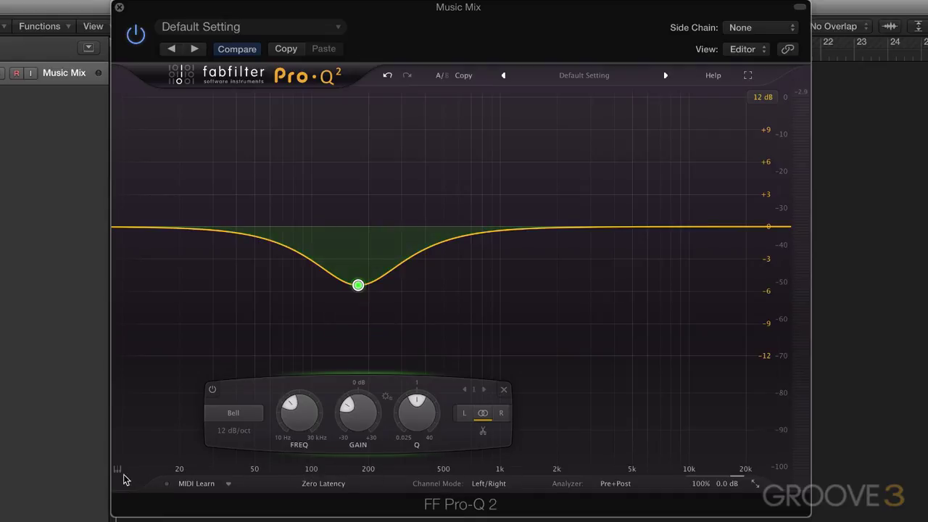
pyautogui.moveTo(359, 288)
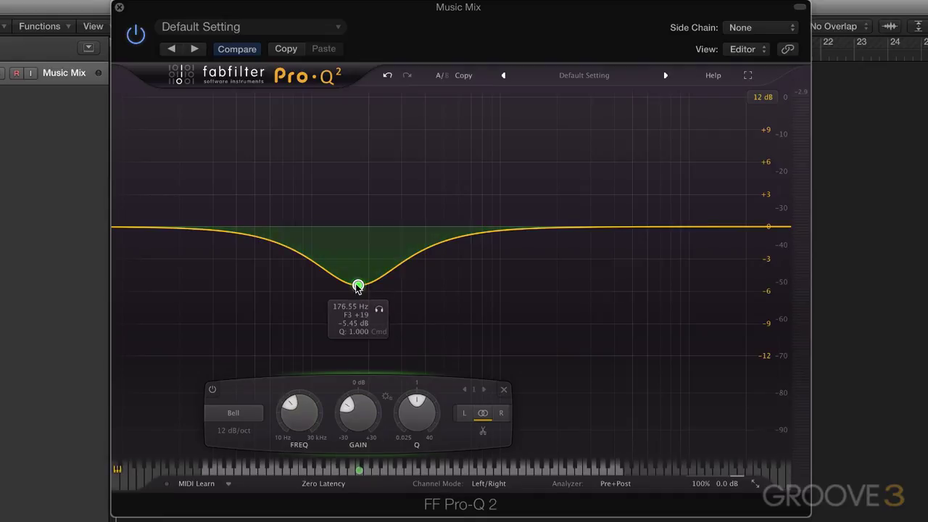
pyautogui.moveTo(358, 285)
pyautogui.mouseDown()
pyautogui.moveTo(387, 275)
pyautogui.moveTo(375, 265)
pyautogui.moveTo(332, 275)
pyautogui.moveTo(352, 270)
pyautogui.mouseUp()
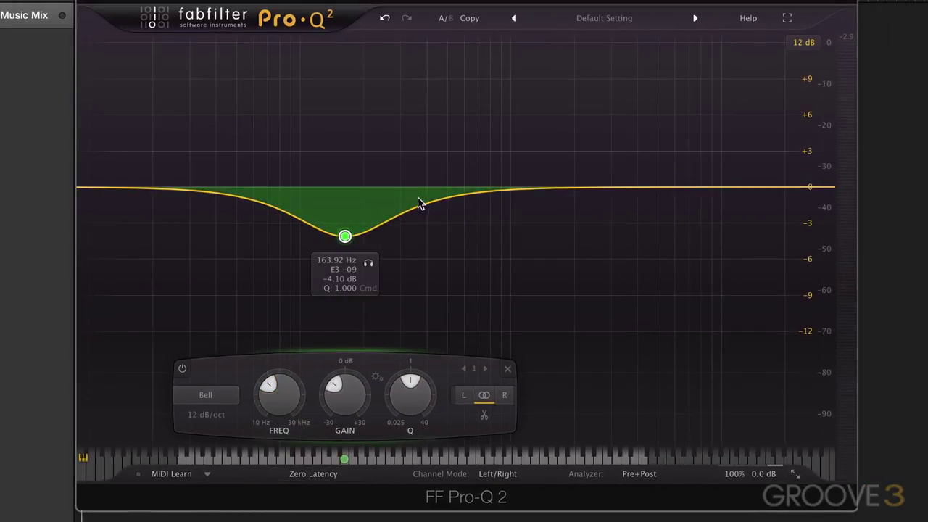
pyautogui.moveTo(520, 189); pyautogui.dragTo(531, 150)
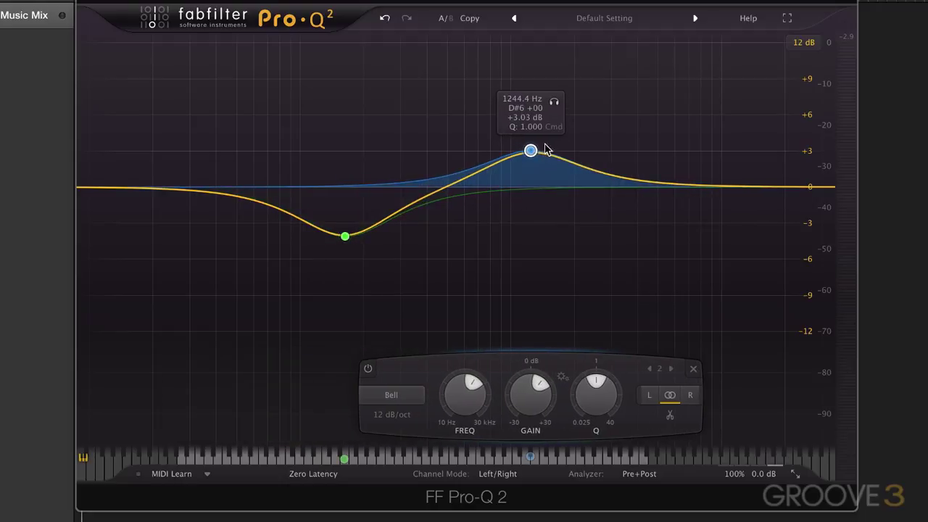
# Check the filter shape options of the low cut band, and bypass and re-enable that band
pyautogui.click(345, 236)
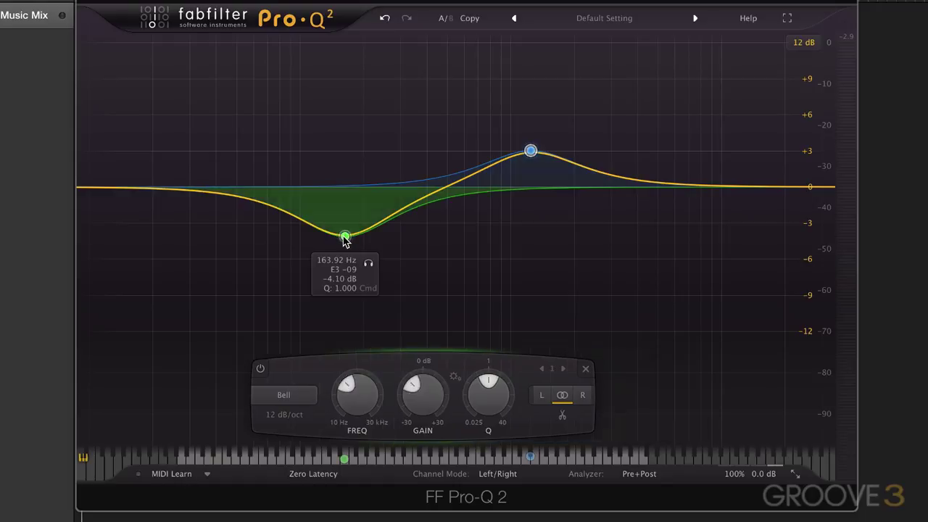
pyautogui.click(216, 395)
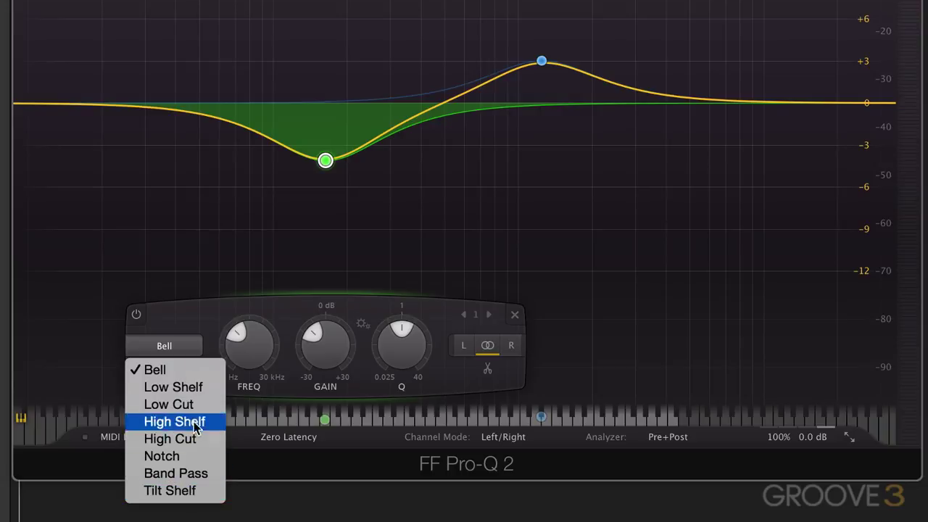
pyautogui.click(184, 313)
pyautogui.click(137, 317)
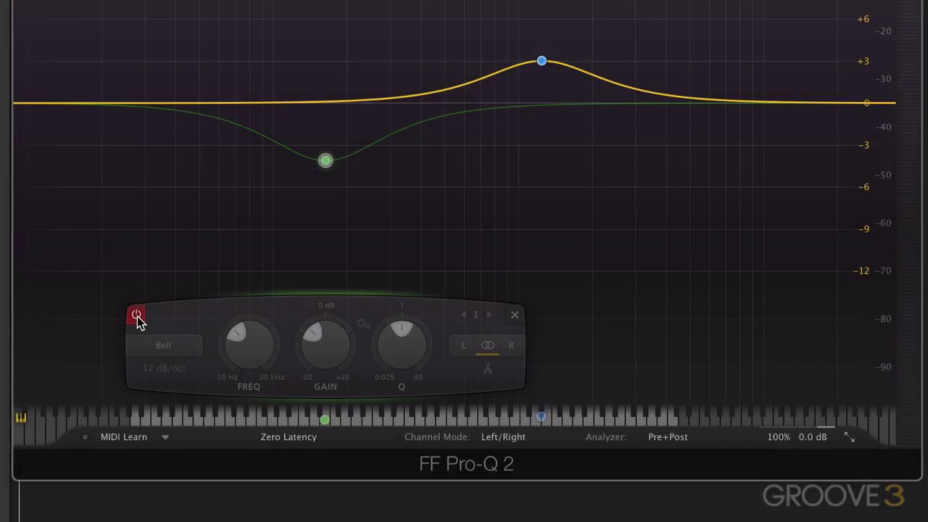
pyautogui.click(137, 316)
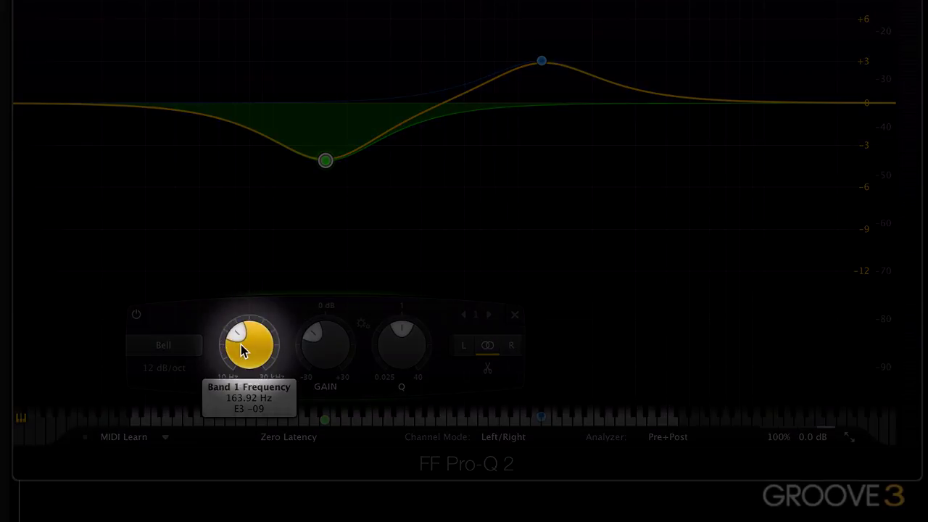
# Adjust the first band's frequency, including a reset to 1000 Hz, and set it to about 392 Hz
pyautogui.scroll(5, 243, 341)
pyautogui.moveTo(243, 333)
pyautogui.mouseDown()
pyautogui.moveTo(240, 356)
pyautogui.moveTo(249, 269)
pyautogui.moveTo(232, 328)
pyautogui.mouseUp()
pyautogui.scroll(5, 233, 327)
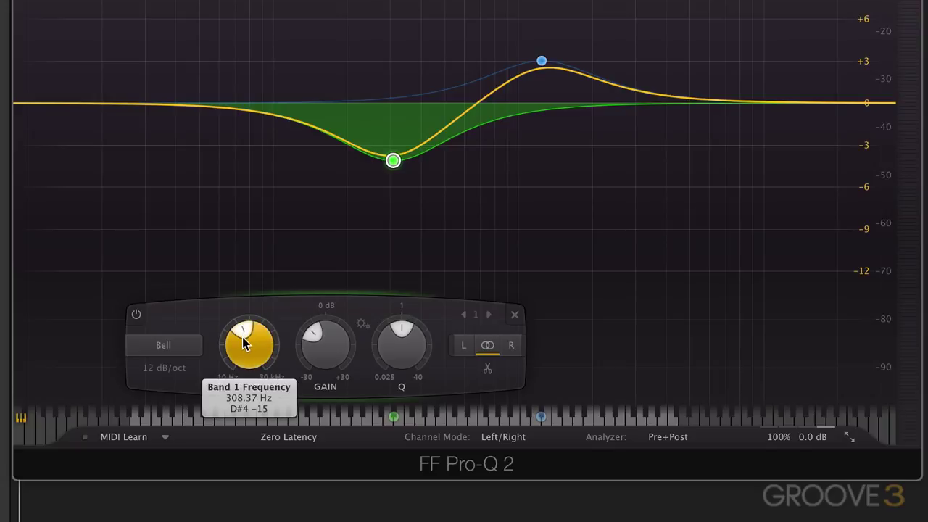
pyautogui.doubleClick(247, 342)
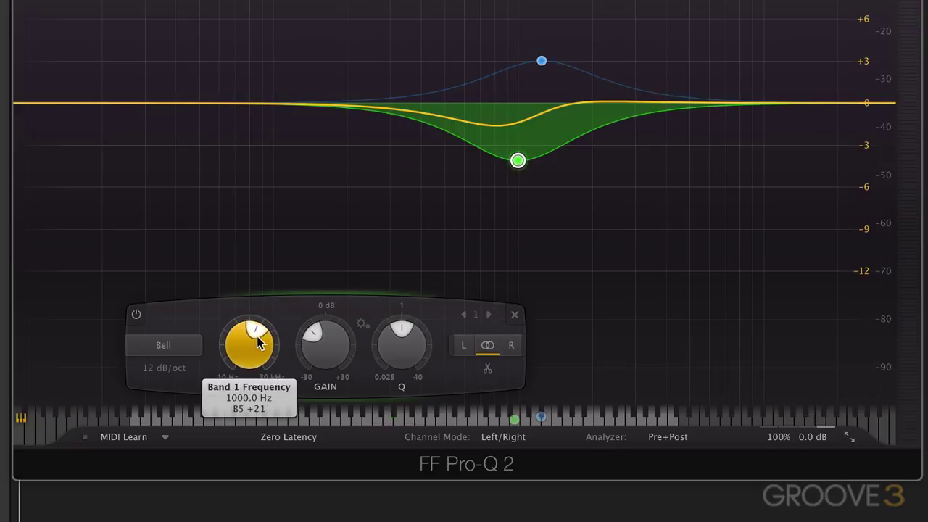
pyautogui.scroll(-12, 257, 342)
pyautogui.scroll(4, 259, 342)
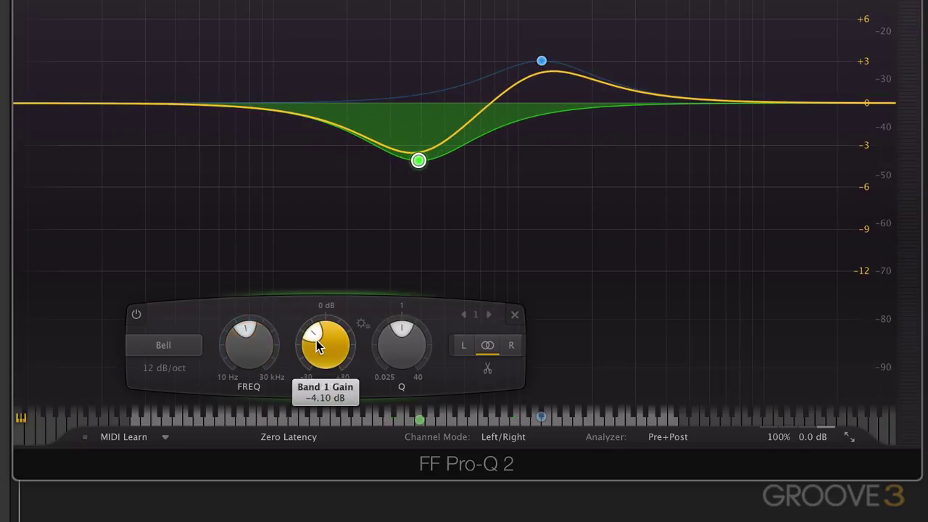
# Set the first band's gain to about -1.33 dB
pyautogui.scroll(2, 318, 344)
pyautogui.scroll(-4, 319, 342)
pyautogui.scroll(8, 321, 338)
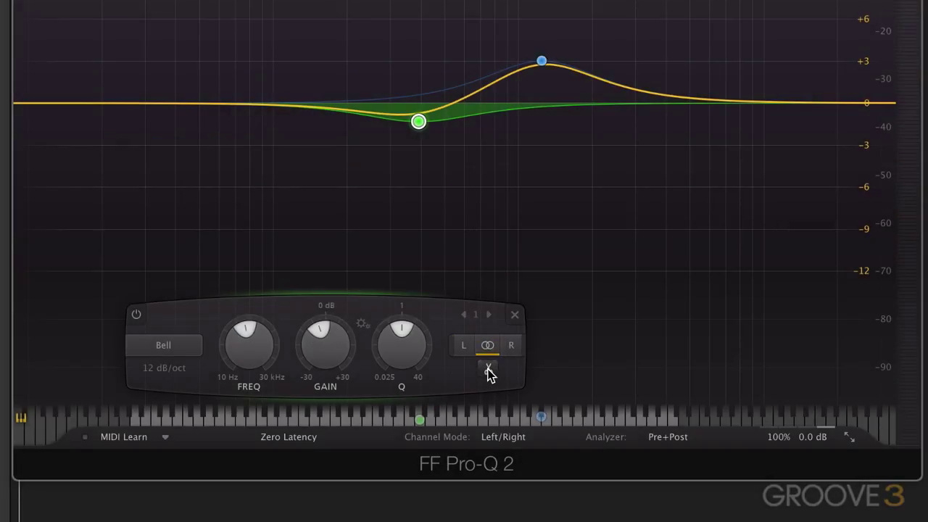
# Split the first band into left and right channels, cutting the right by about 5 dB and boosting the left by about 2 dB
pyautogui.click(487, 368)
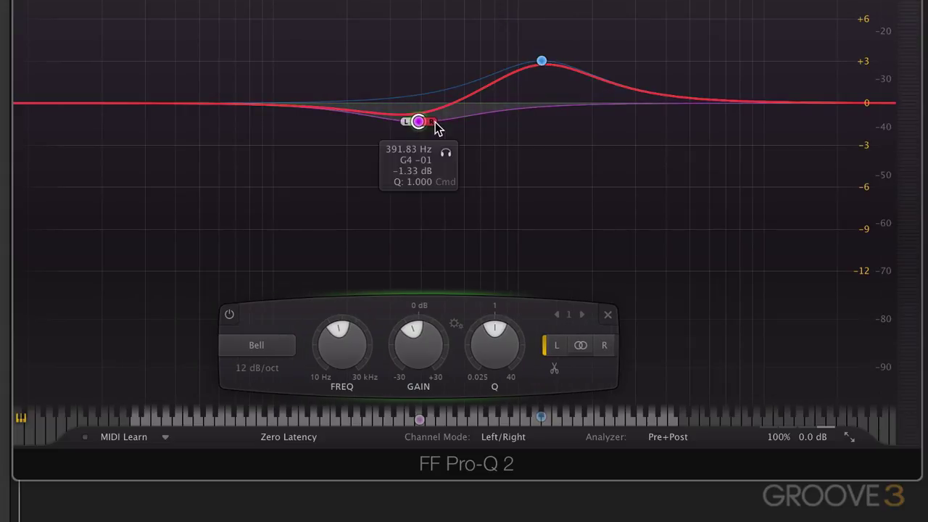
pyautogui.moveTo(435, 130); pyautogui.dragTo(433, 182)
pyautogui.moveTo(416, 129); pyautogui.dragTo(419, 81)
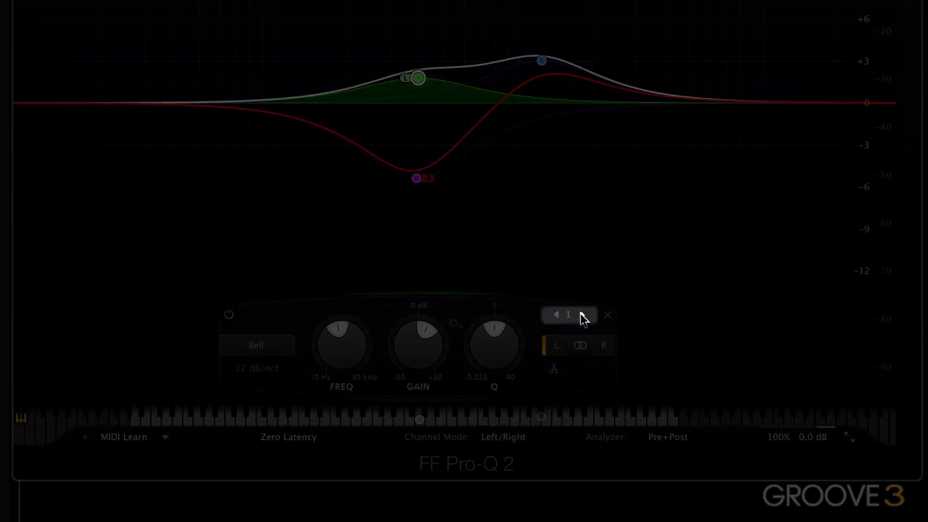
# Step to band 2 and back to band 1, and raise the left-channel bell's Q with its gain at about 5 dB
pyautogui.click(579, 316)
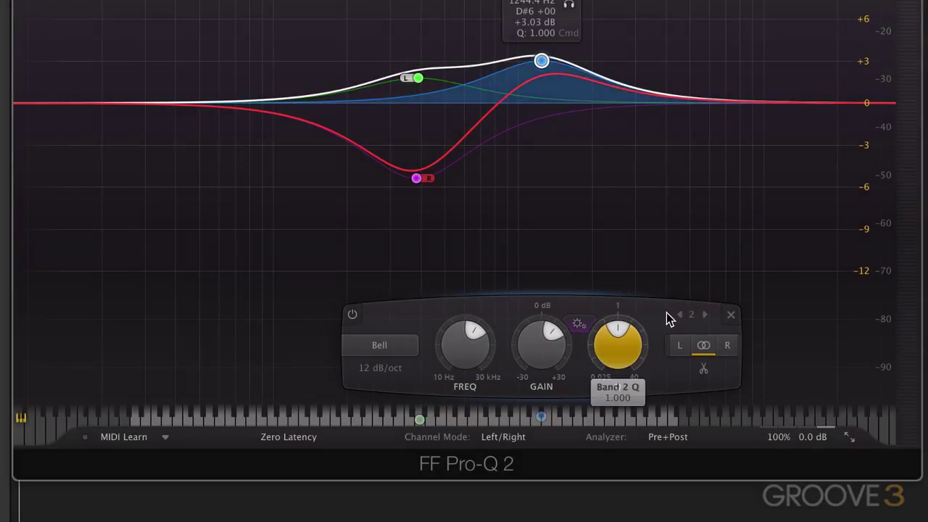
pyautogui.click(680, 316)
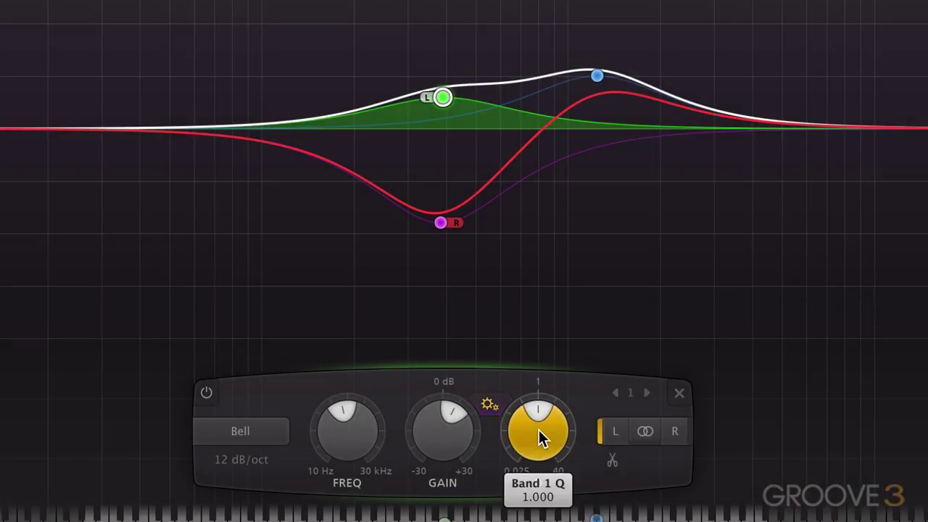
pyautogui.moveTo(539, 430); pyautogui.dragTo(481, 405)
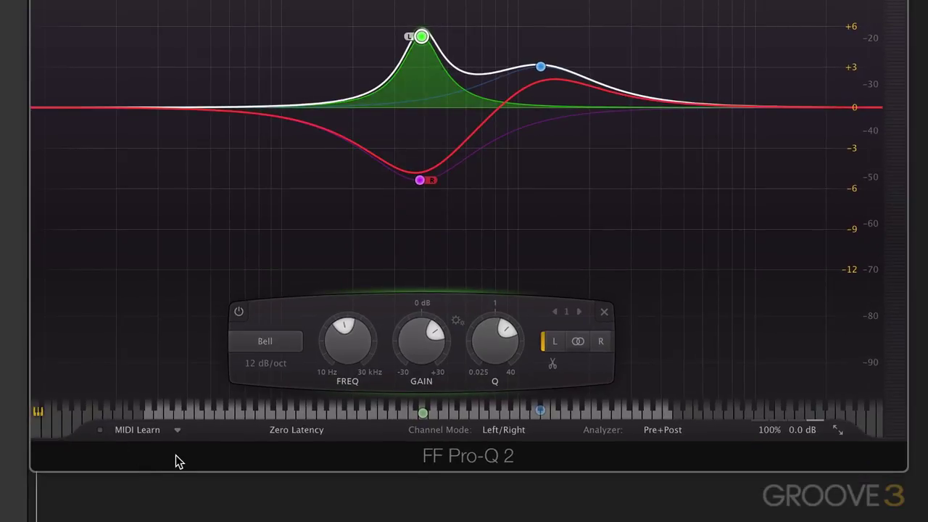
# Look over the available processing modes and channel modes without changing either setting
pyautogui.click(293, 430)
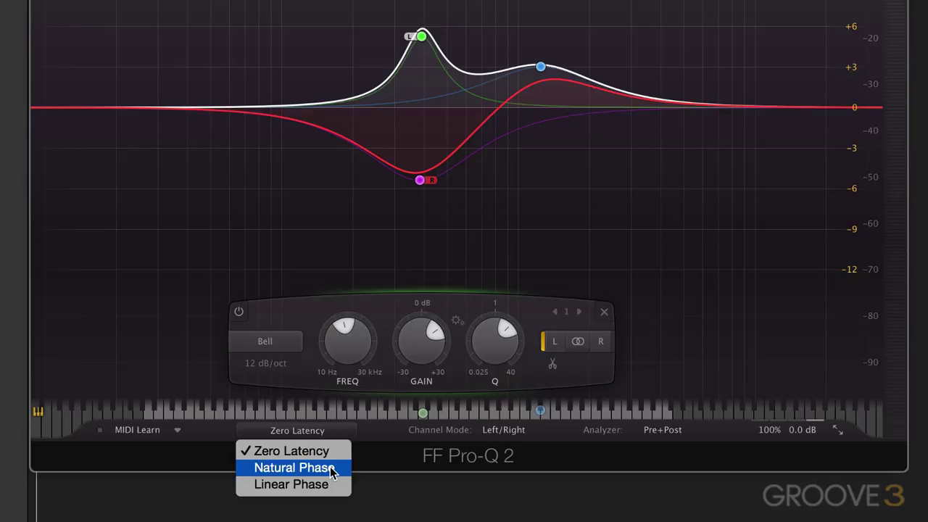
pyautogui.click(376, 440)
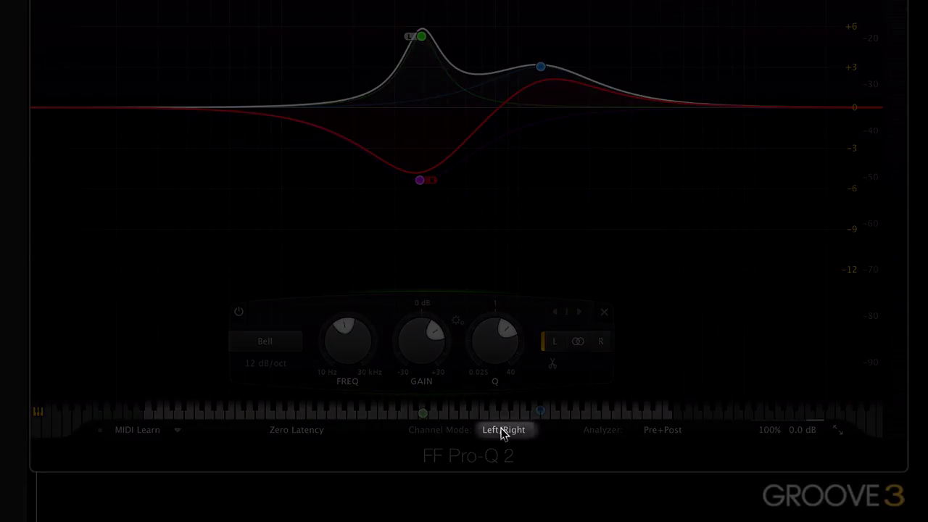
pyautogui.click(506, 430)
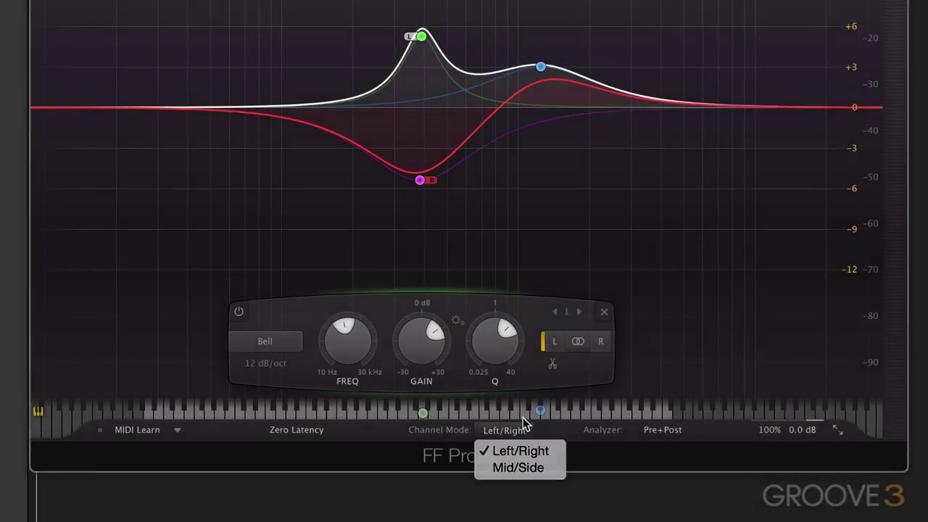
pyautogui.click(520, 430)
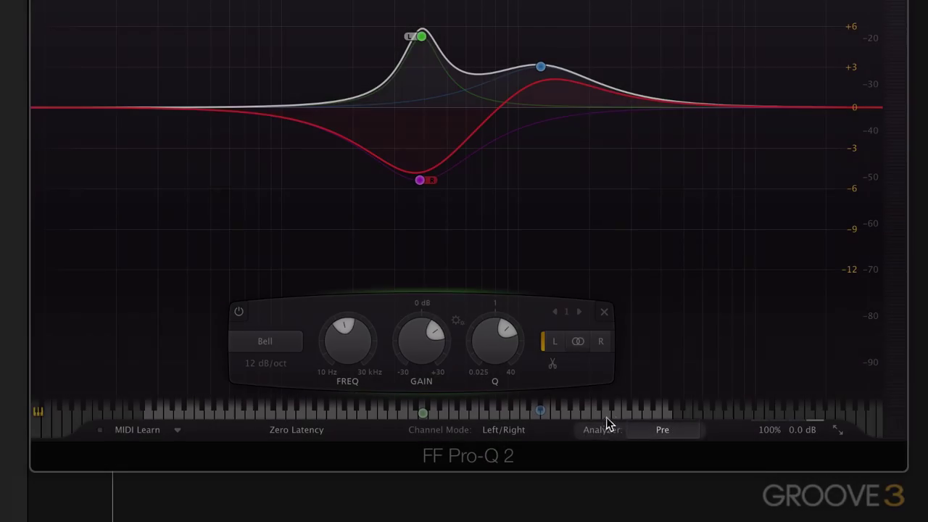
# Limit the analyzer to Pre and replace the piano display with the frequency scale
pyautogui.click(638, 432)
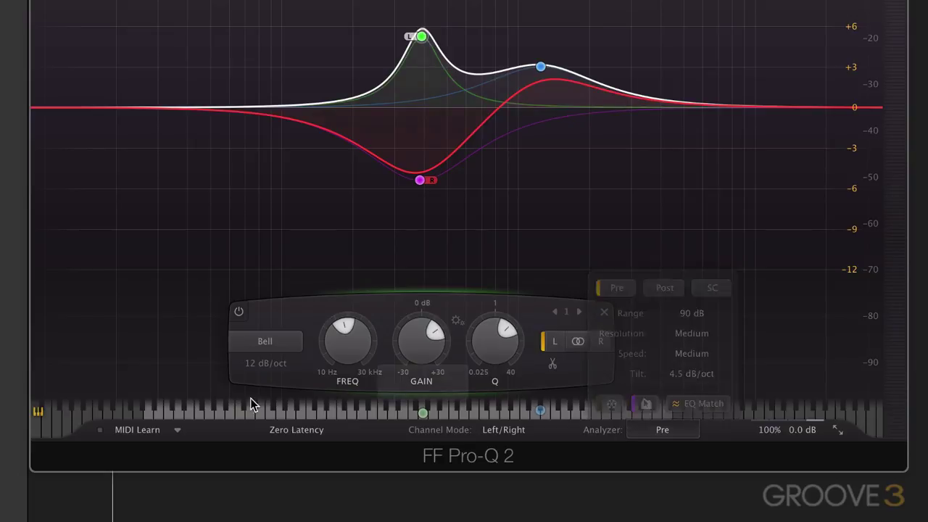
pyautogui.click(39, 414)
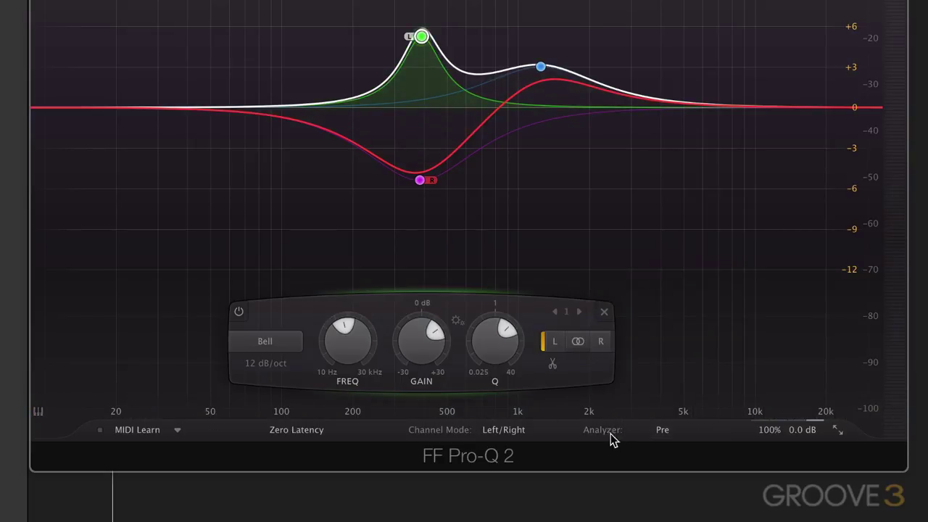
# Switch the Post and SC analyzers on and back off, leaving only Pre
pyautogui.moveTo(613, 439)
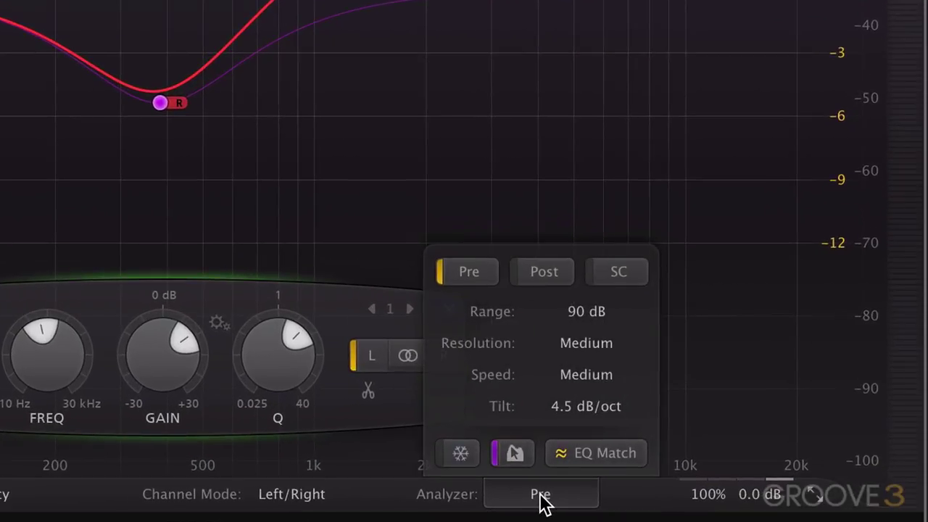
pyautogui.click(556, 273)
pyautogui.click(620, 274)
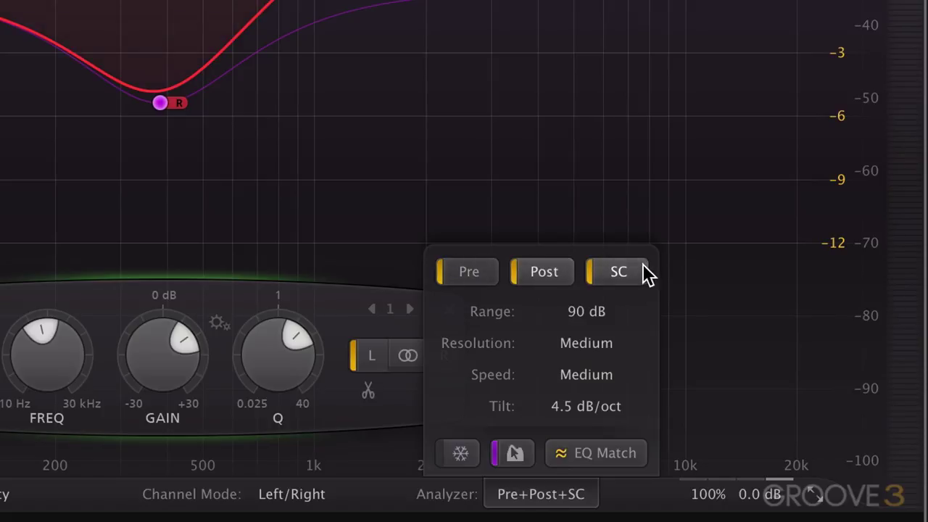
pyautogui.click(597, 276)
pyautogui.click(549, 276)
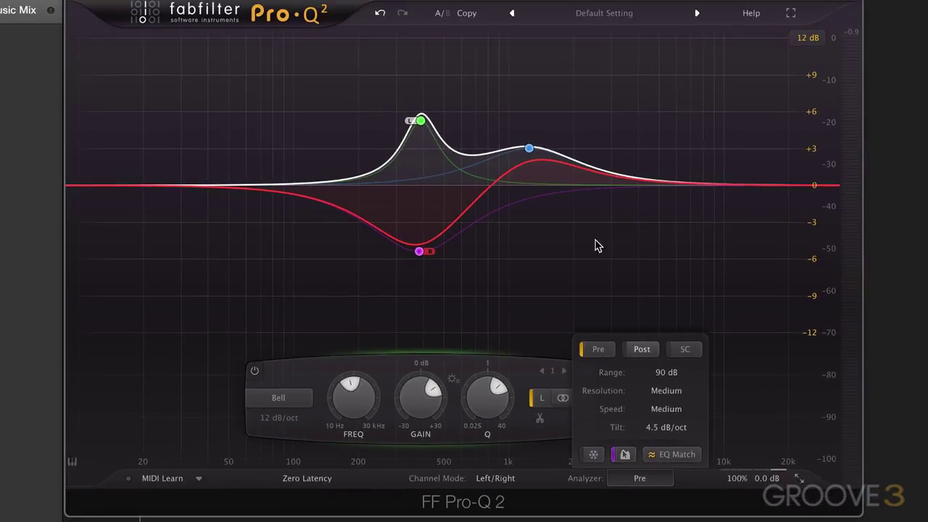
# Grab the spectrum peak at about 5256 Hz and pull it down into a narrow bell cut of about -16.3 dB
pyautogui.click(447, 119)
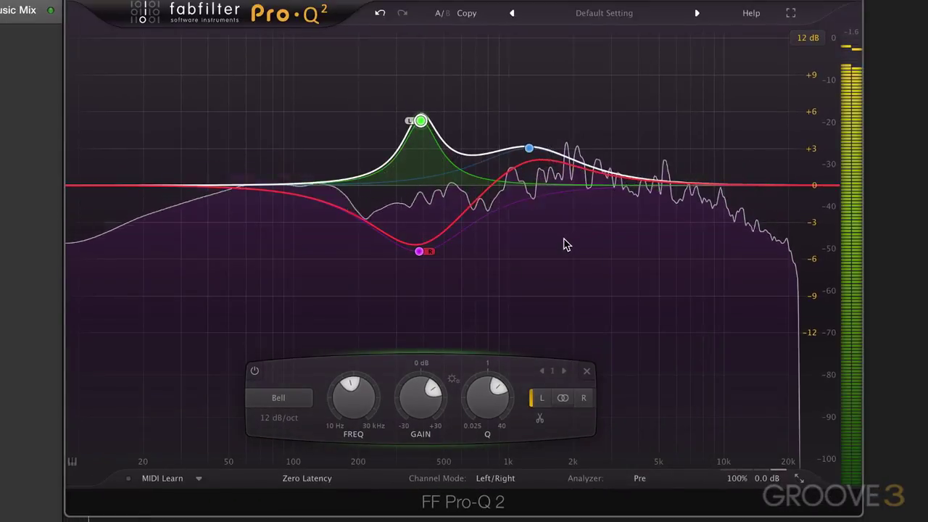
pyautogui.click(563, 242)
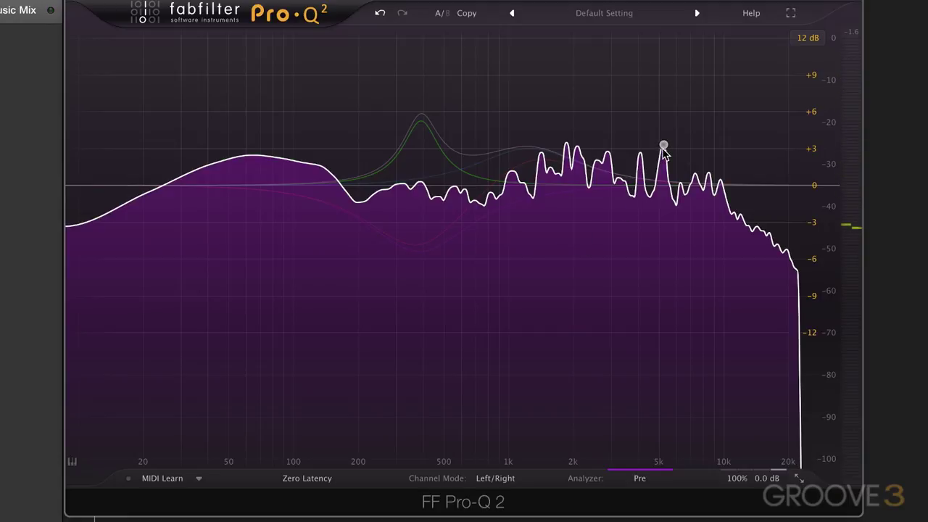
pyautogui.moveTo(664, 147); pyautogui.dragTo(655, 222)
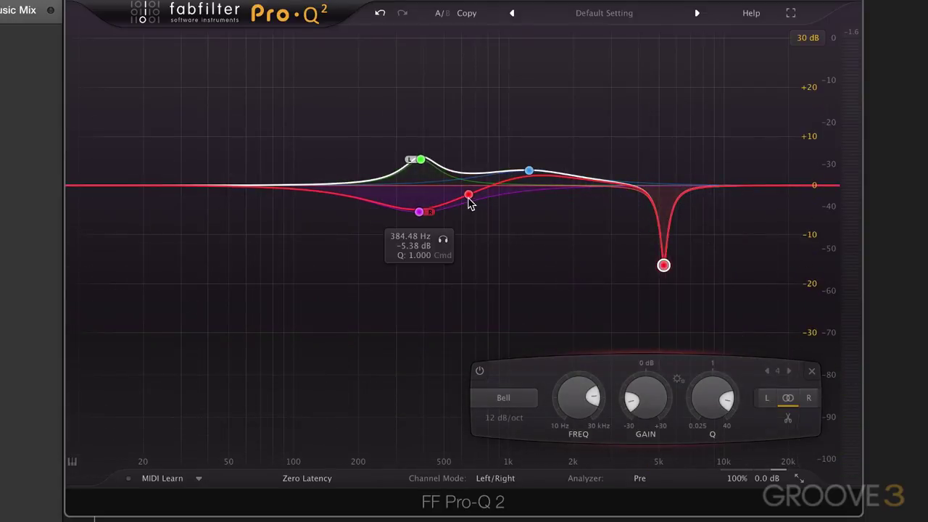
# Toggle the global bypass on and off in the output options, and turn on auto gain
pyautogui.click(641, 479)
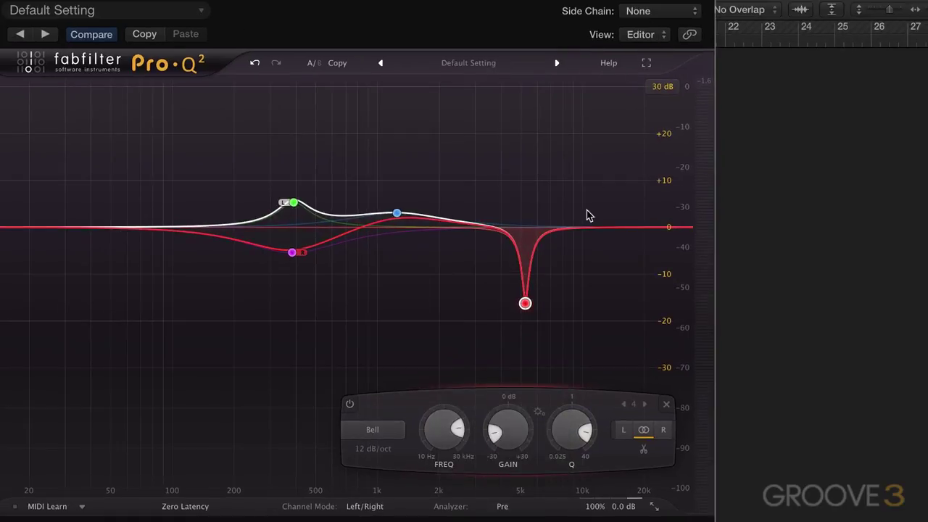
pyautogui.moveTo(539, 317)
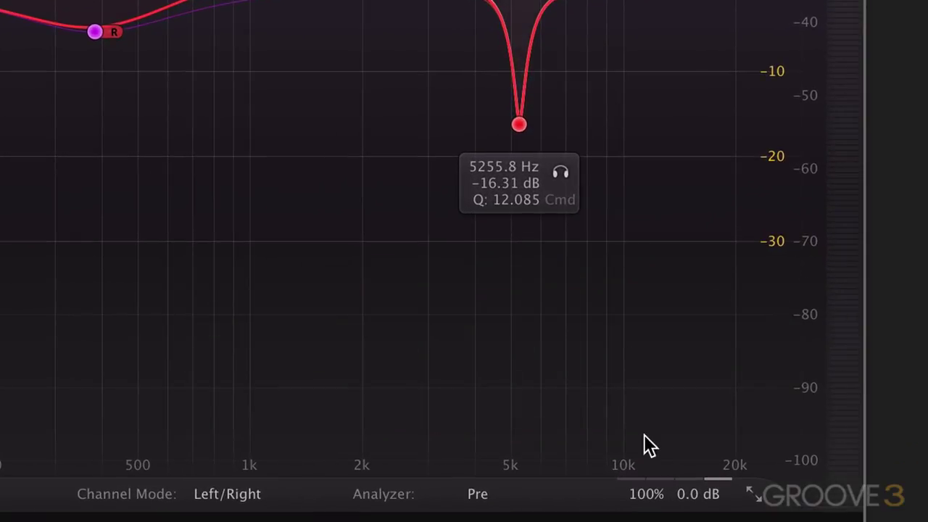
pyautogui.moveTo(647, 497)
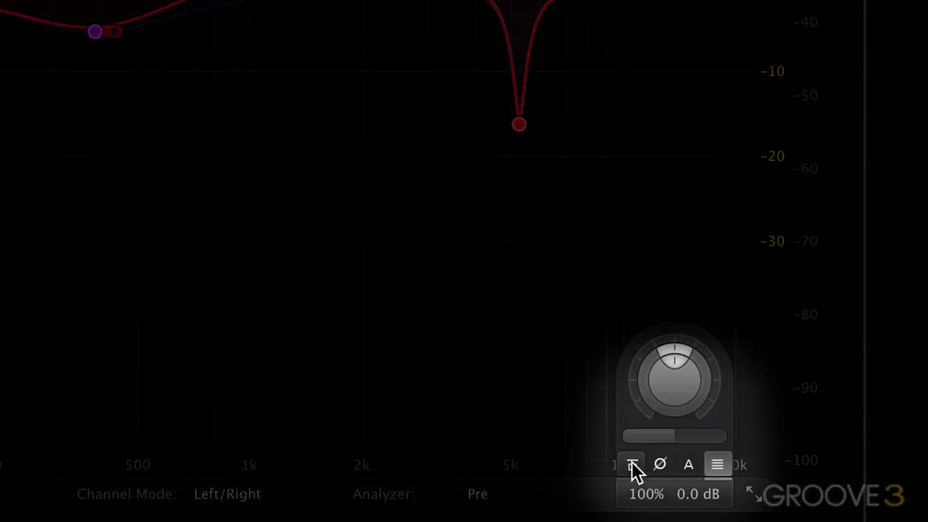
pyautogui.click(631, 465)
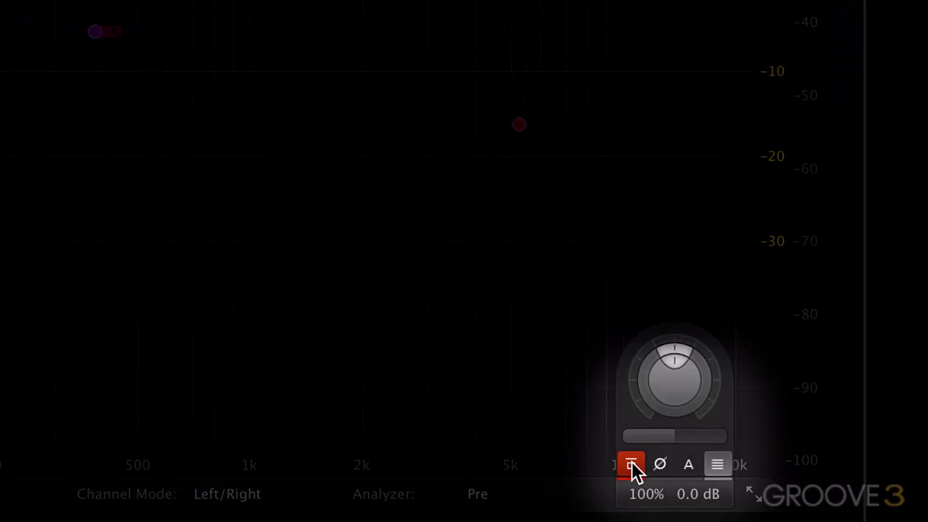
pyautogui.click(632, 462)
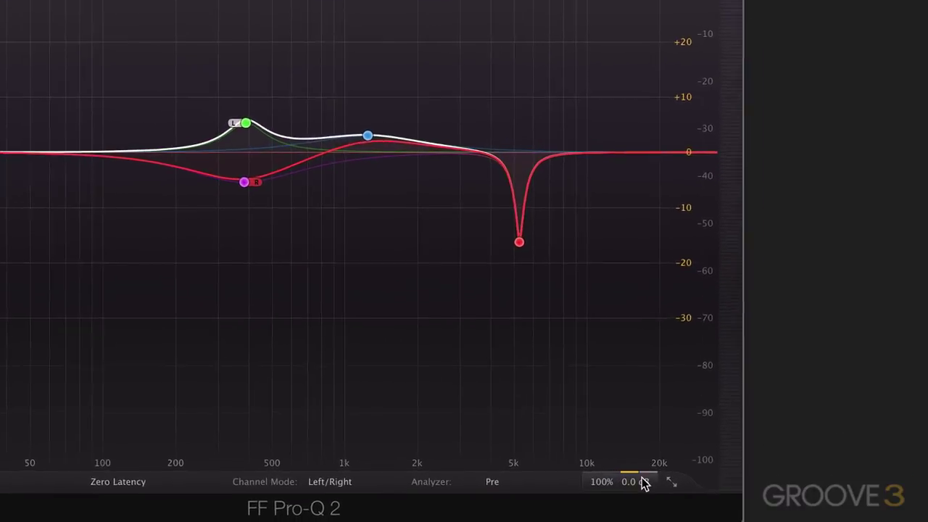
# Show the level meter beside the EQ display again
pyautogui.moveTo(644, 484)
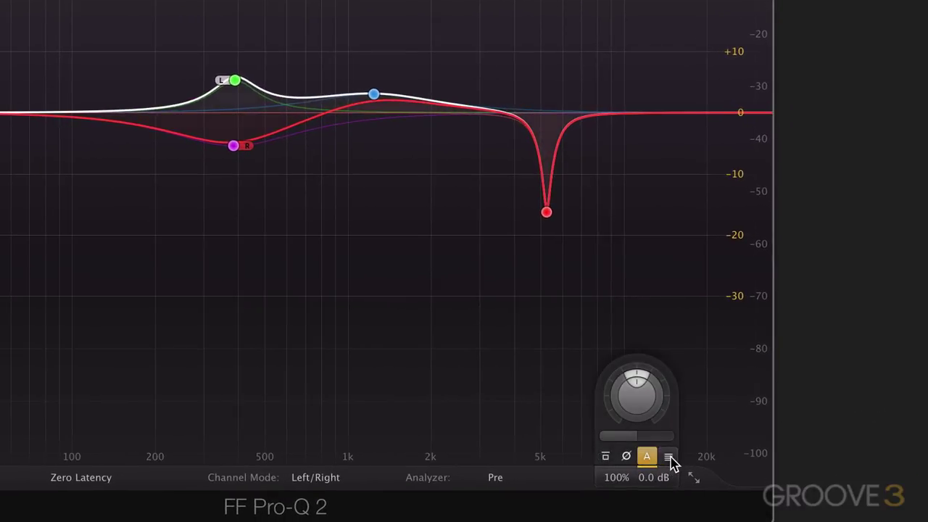
pyautogui.click(669, 458)
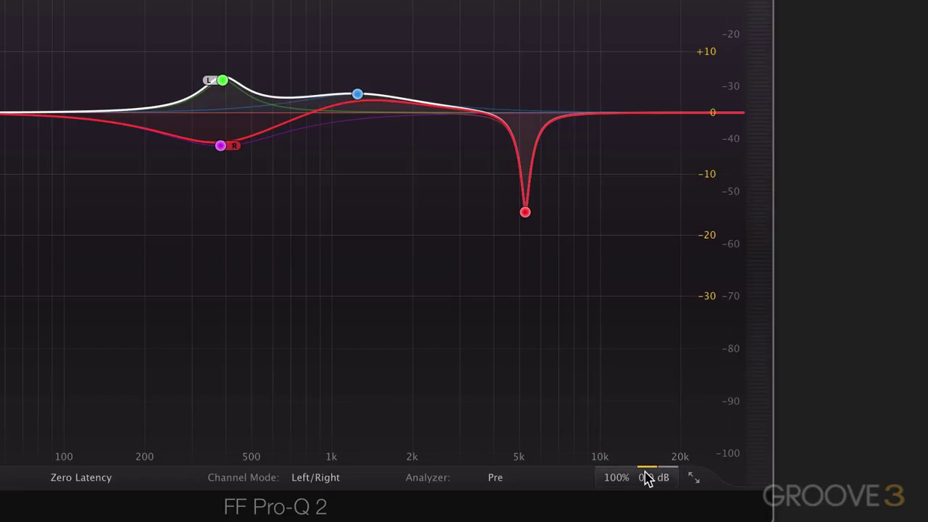
# Set the Gain Scale to 79% and raise the Output Level to about +0.9 dB
pyautogui.moveTo(645, 475)
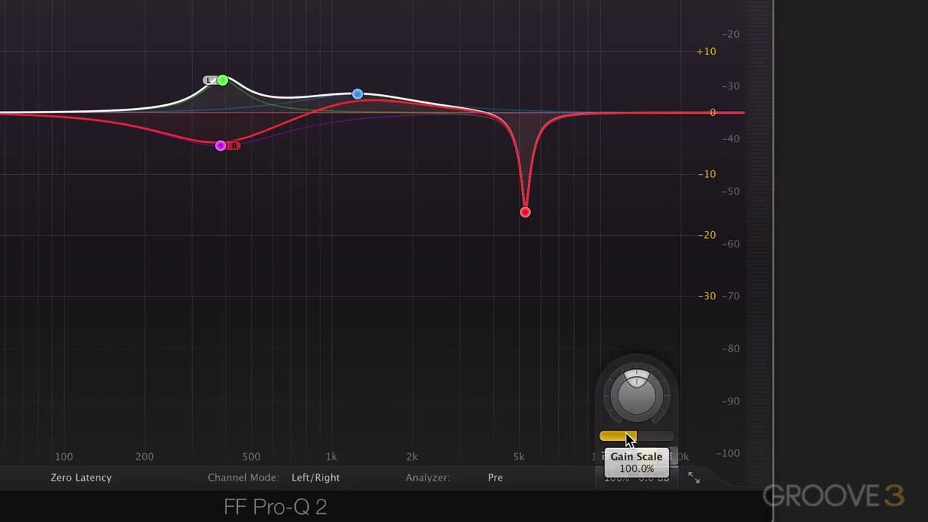
pyautogui.moveTo(628, 441); pyautogui.dragTo(624, 458)
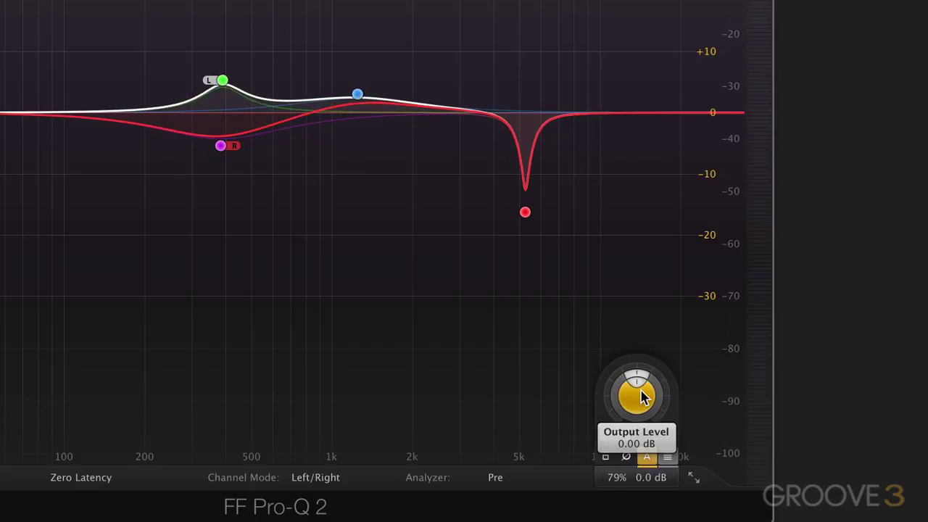
pyautogui.moveTo(633, 391); pyautogui.dragTo(639, 365)
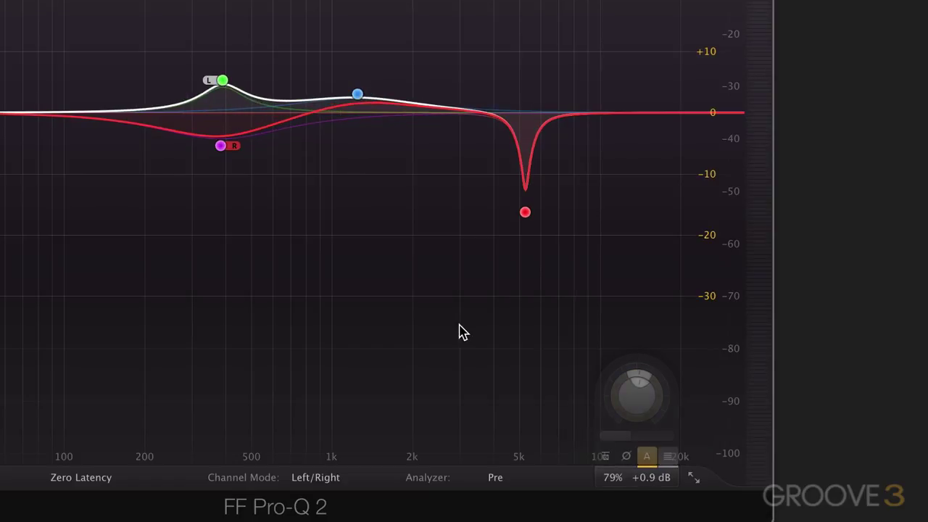